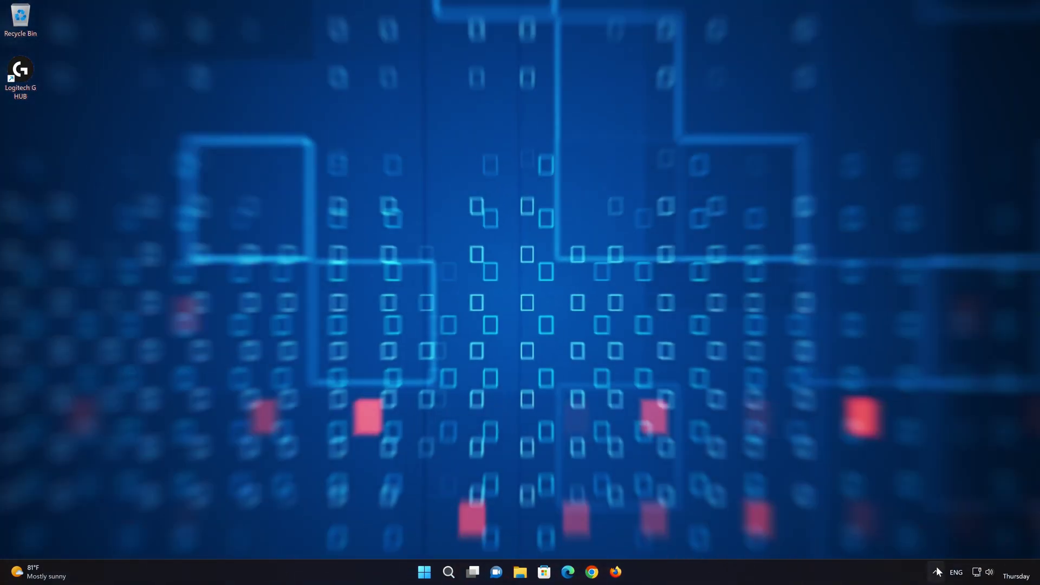
Quit Logitech G HUB from its hidden system tray icon menu
{"action": "left_click", "coordinate": [935, 572]}
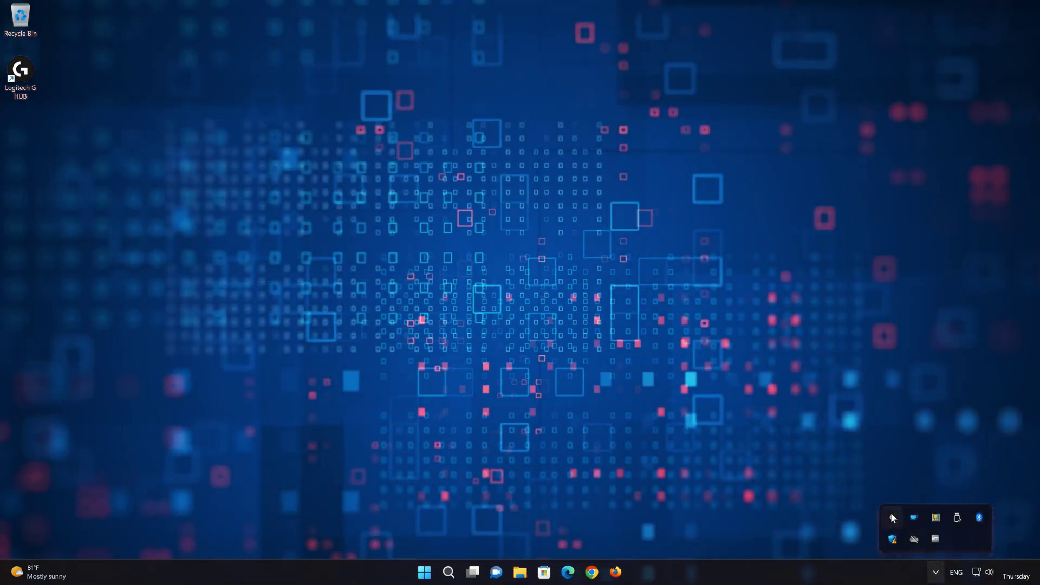
{"action": "right_click", "coordinate": [892, 515]}
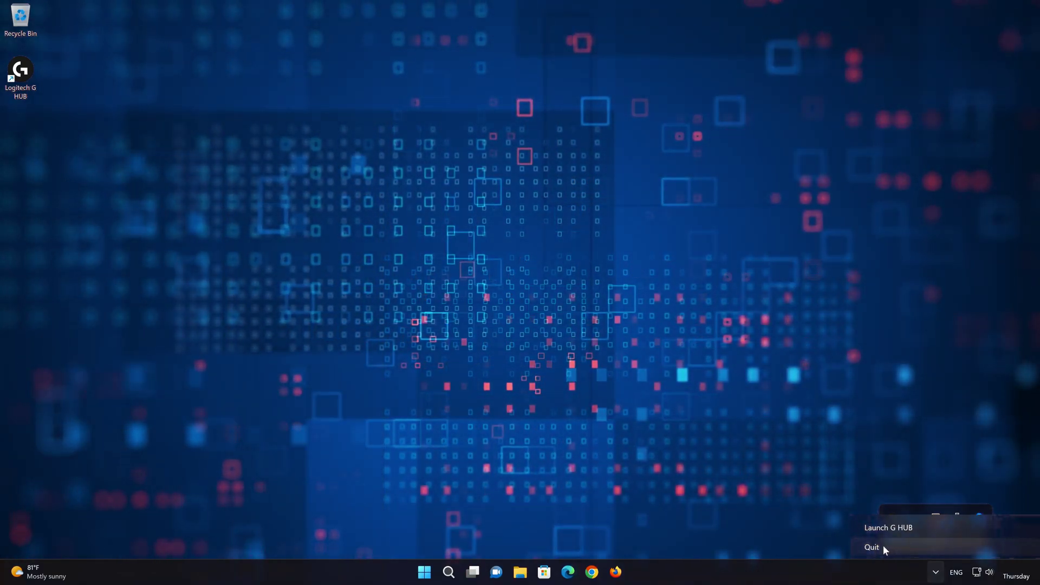
{"action": "left_click", "coordinate": [882, 545]}
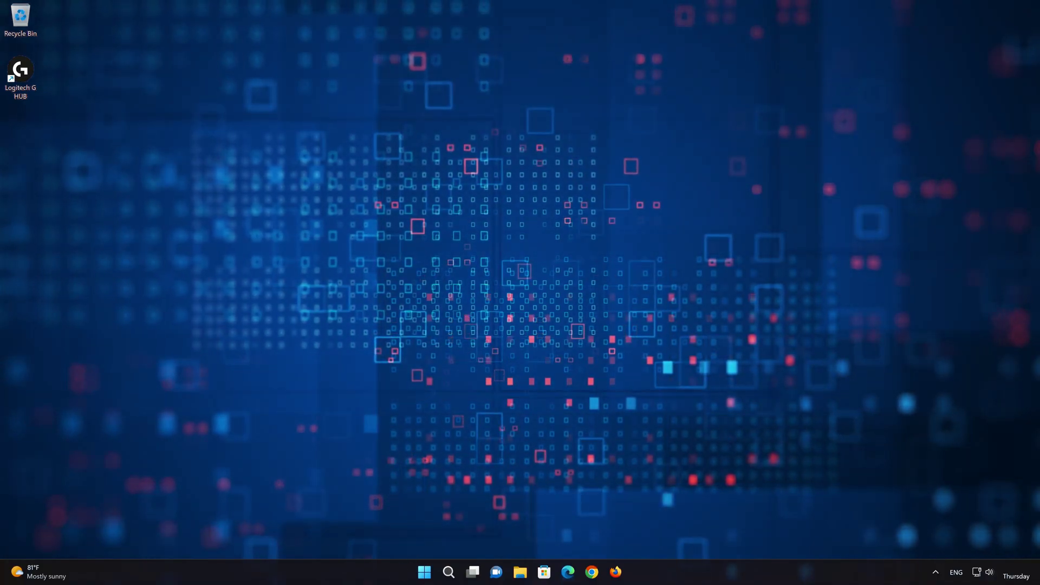
Open Services by searching 'serv' and select the LGHUB Updater Service in the list
{"action": "left_click", "coordinate": [423, 572]}
{"action": "type", "text": "services"}
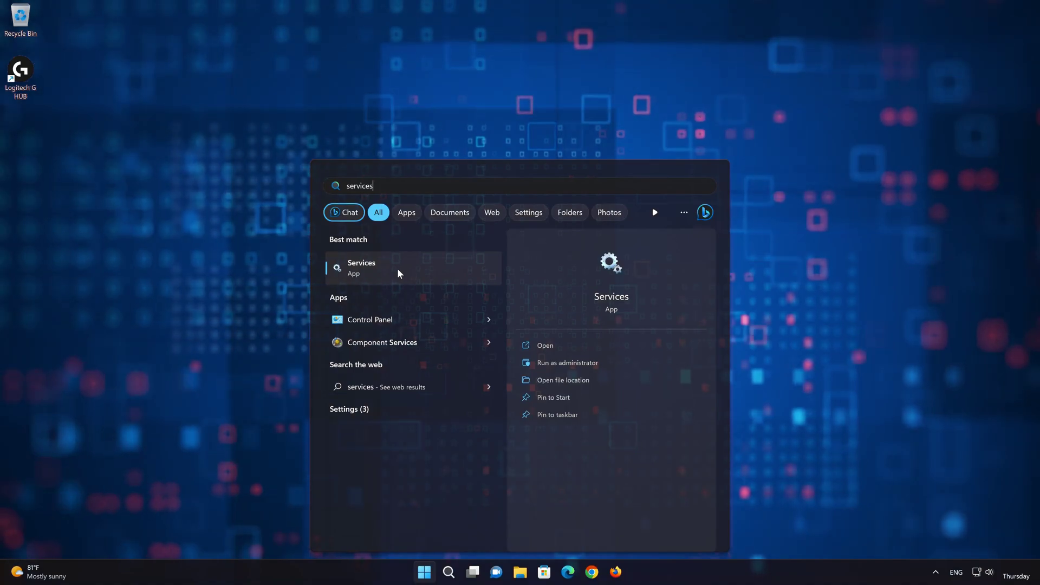
{"action": "left_click", "coordinate": [398, 268]}
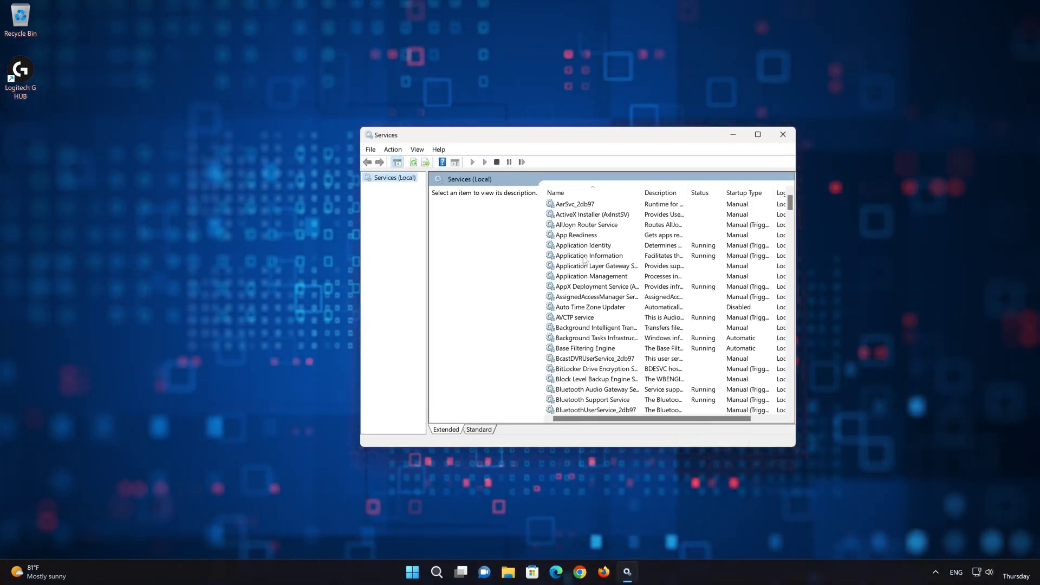
{"action": "left_click", "coordinate": [584, 256]}
{"action": "scroll", "coordinate": [584, 260], "scroll_direction": "down", "scroll_amount": 15}
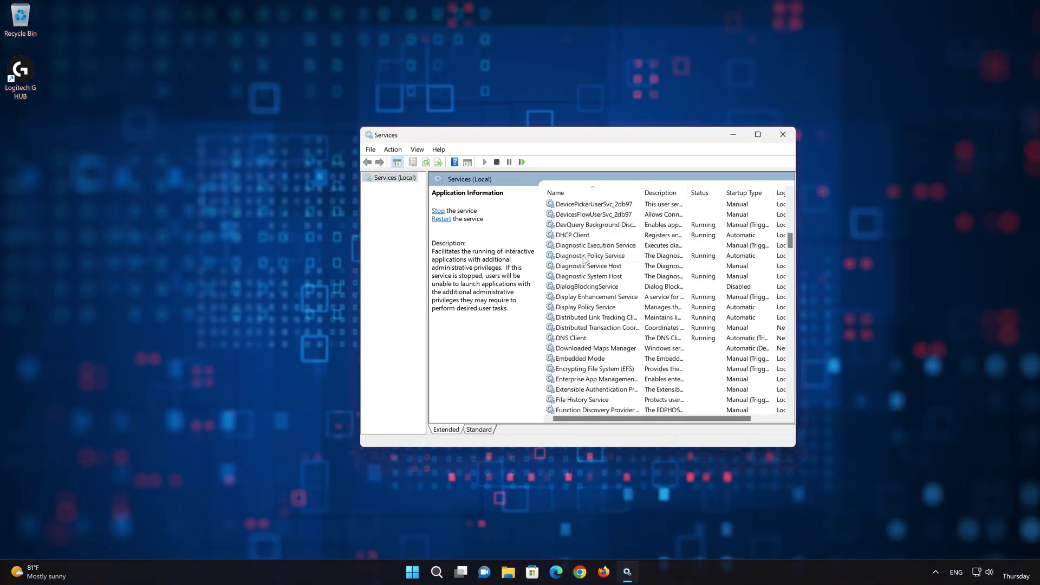
{"action": "scroll", "coordinate": [584, 260], "scroll_direction": "down", "scroll_amount": 15}
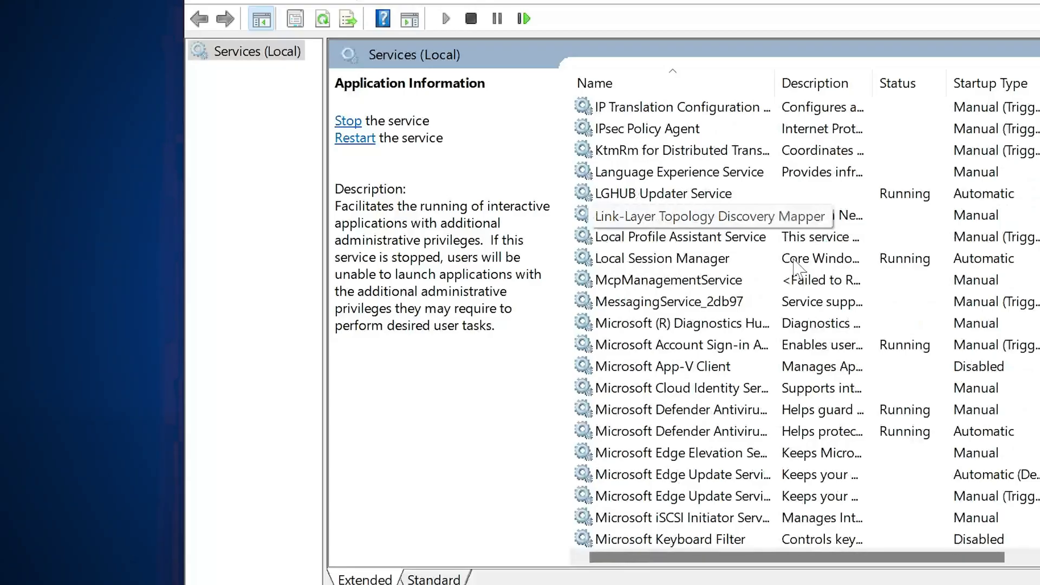
{"action": "left_click", "coordinate": [636, 195]}
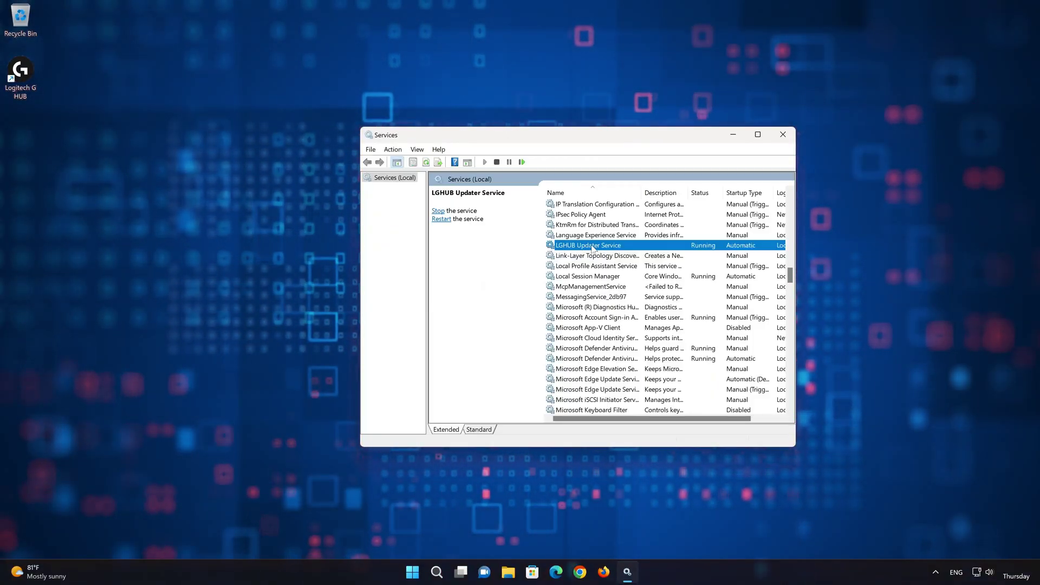
Stop the LGHUB Updater Service from its Properties dialog
{"action": "right_click", "coordinate": [592, 248]}
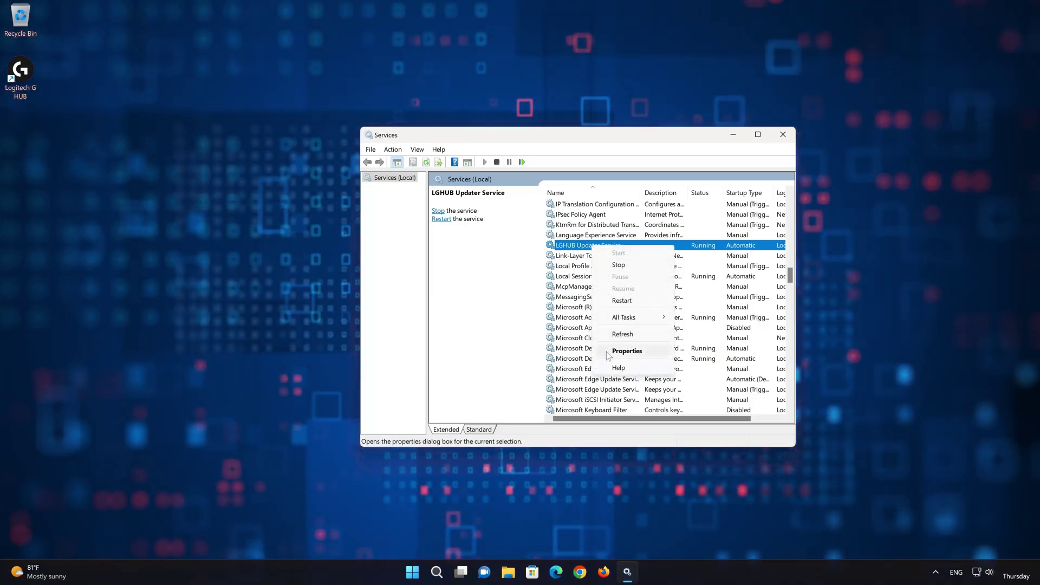
{"action": "left_click", "coordinate": [637, 352]}
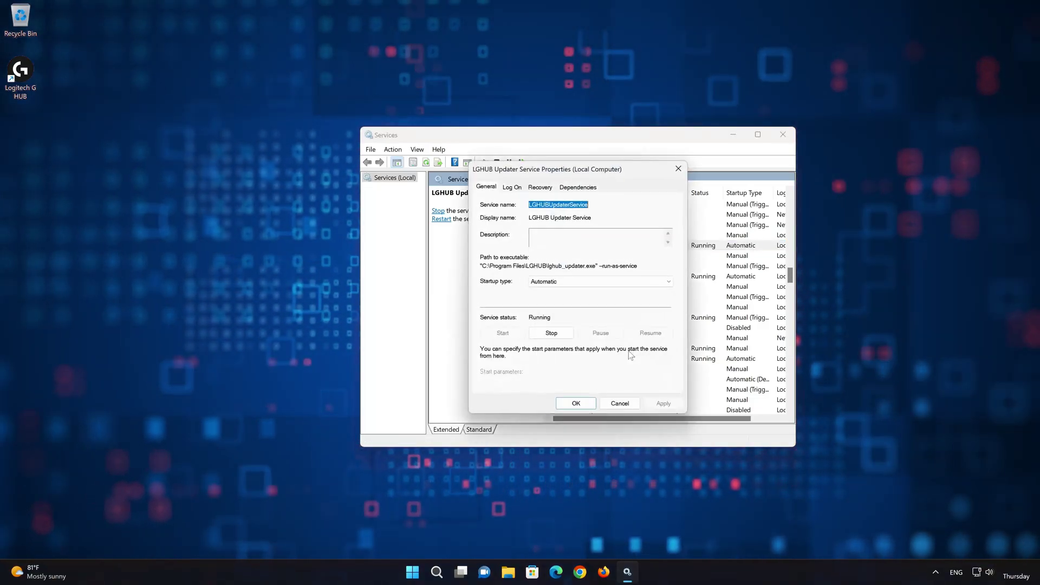
{"action": "left_click", "coordinate": [555, 335]}
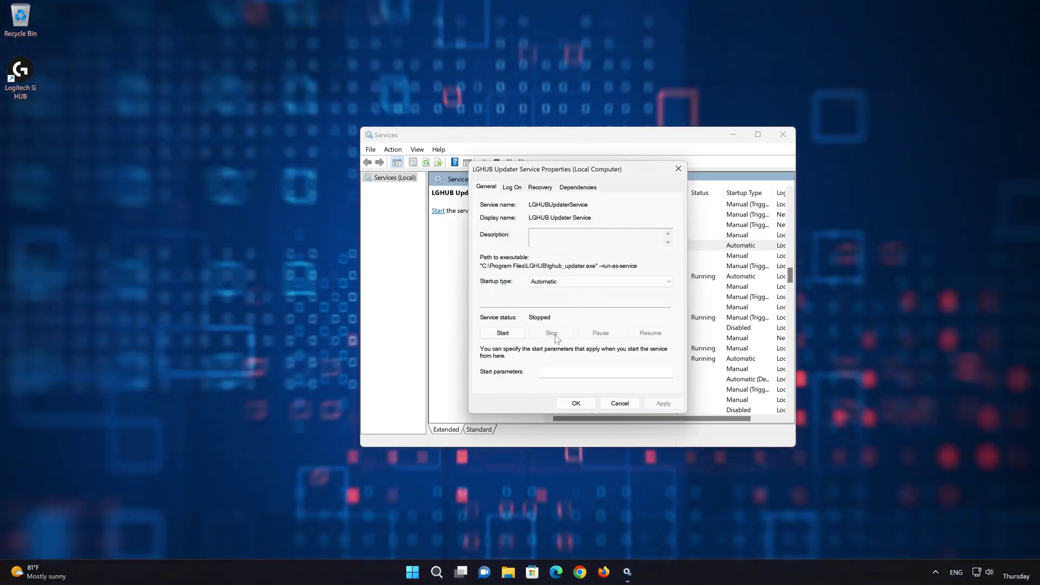
Open Task Manager by searching 'task manager'
{"action": "left_click", "coordinate": [413, 572]}
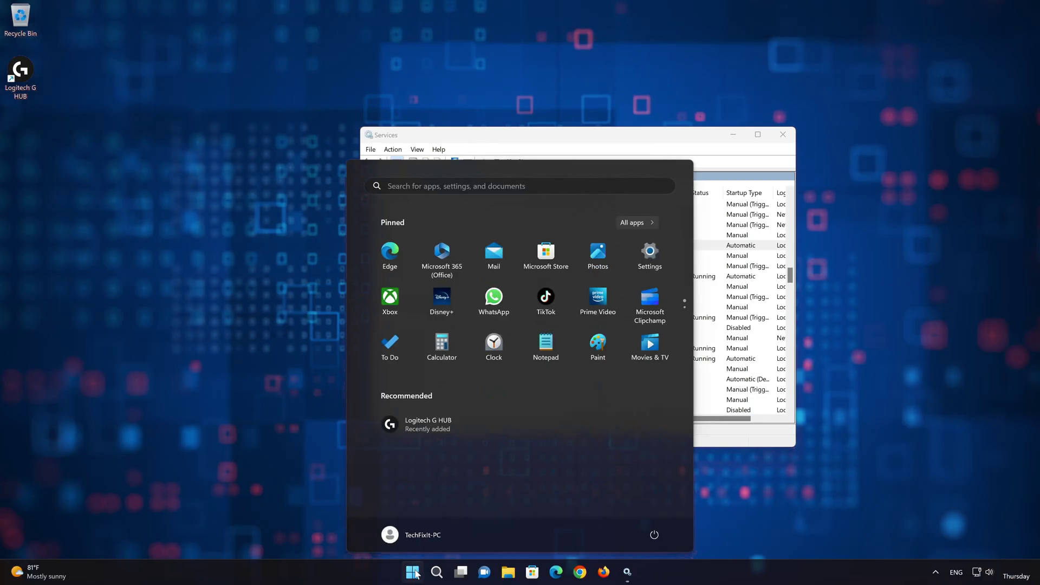
{"action": "type", "text": "task manager"}
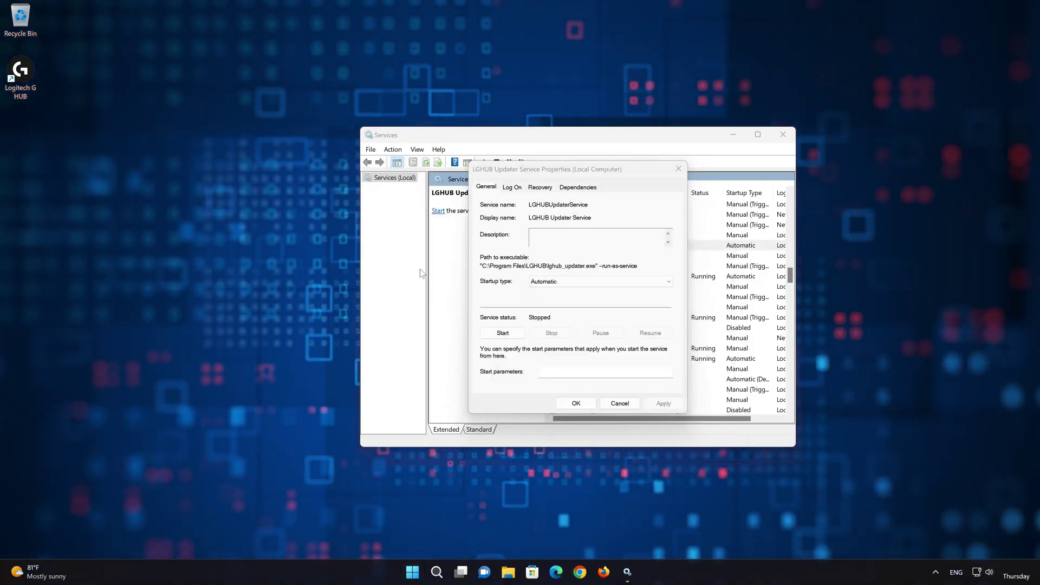
{"action": "key", "text": "ctrl+shift+Escape"}
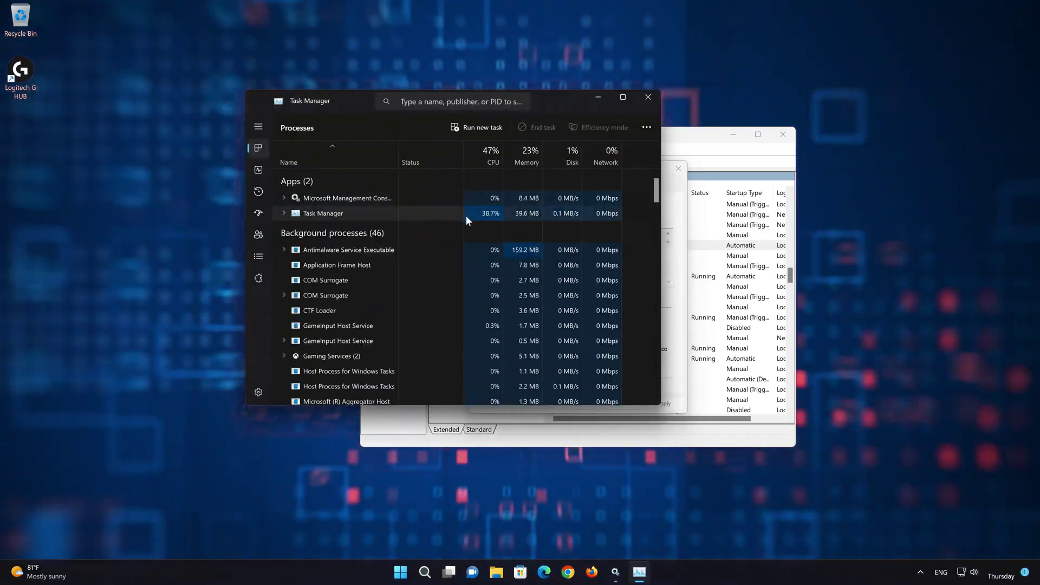
{"action": "scroll", "coordinate": [465, 216], "scroll_direction": "down", "scroll_amount": 5}
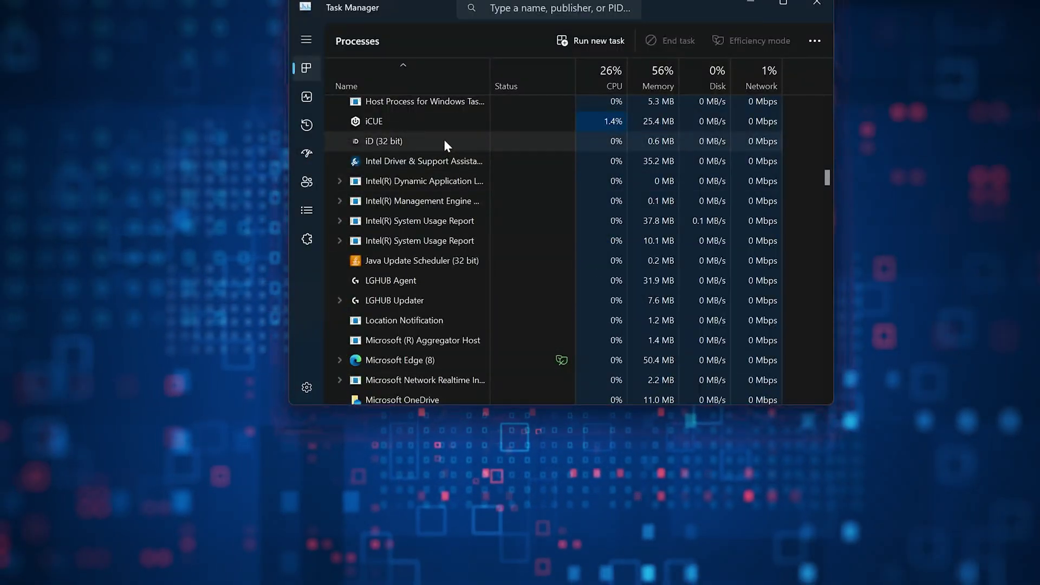
End the LGHUB Agent and LGHUB Updater processes in Task Manager
{"action": "left_click", "coordinate": [444, 141]}
{"action": "key", "text": "l"}
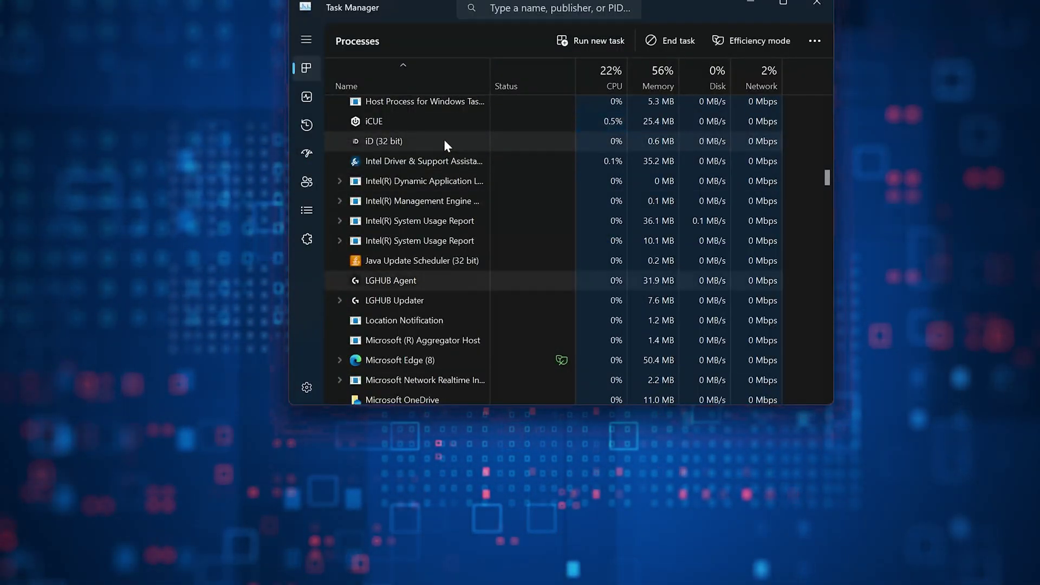
{"action": "right_click", "coordinate": [387, 278]}
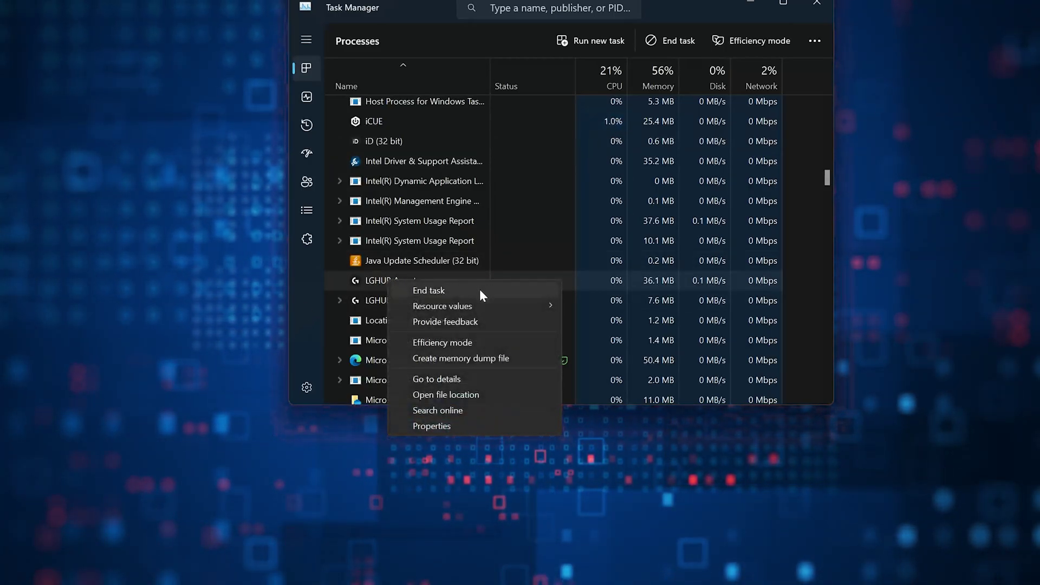
{"action": "left_click", "coordinate": [479, 289]}
{"action": "right_click", "coordinate": [394, 281]}
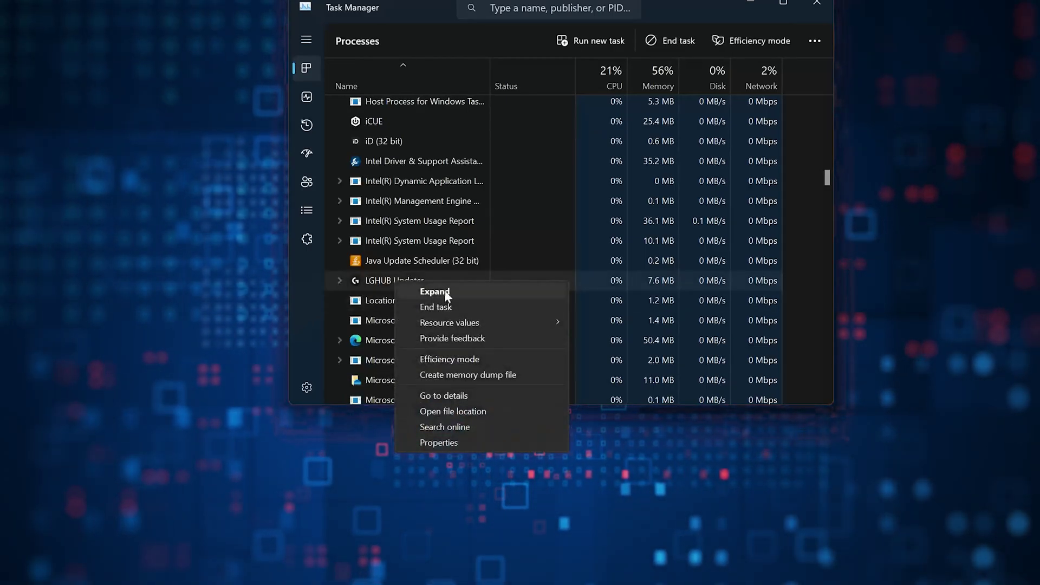
{"action": "left_click", "coordinate": [452, 307]}
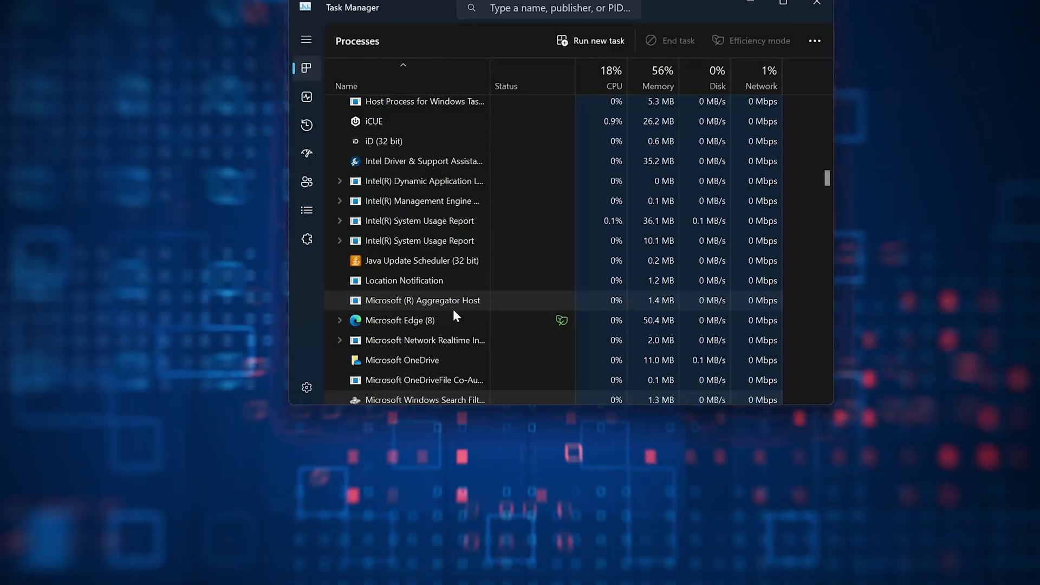
{"action": "left_click_drag", "start_coordinate": [827, 173], "coordinate": [806, 300]}
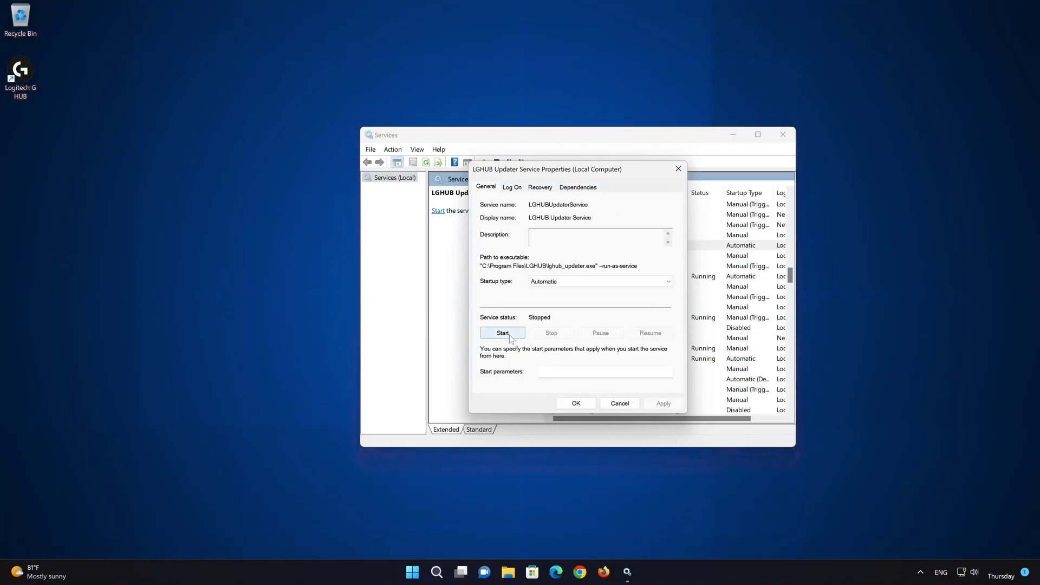
Start the LGHUB Updater Service again and close its Properties dialog with OK
{"action": "left_click", "coordinate": [509, 335]}
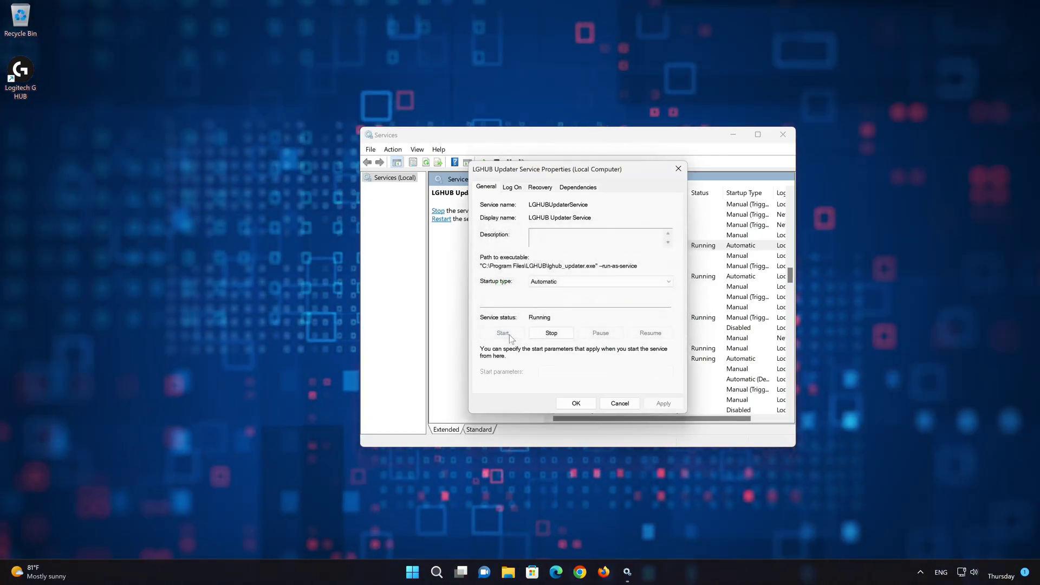
{"action": "left_click", "coordinate": [589, 404]}
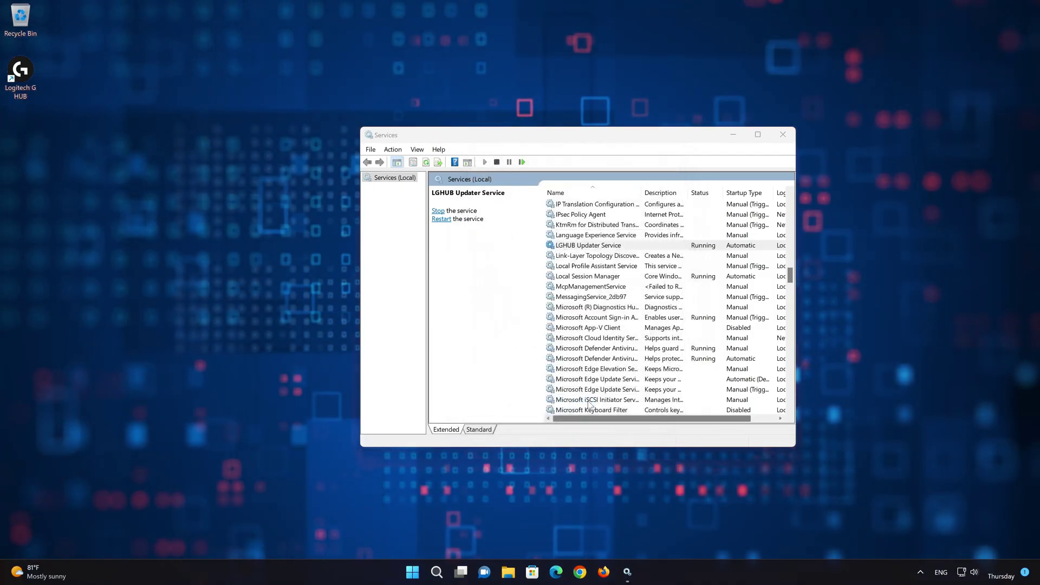
Close Services, relaunch Logitech G HUB from its desktop icon, then bring up the Start menu
{"action": "left_click", "coordinate": [783, 136]}
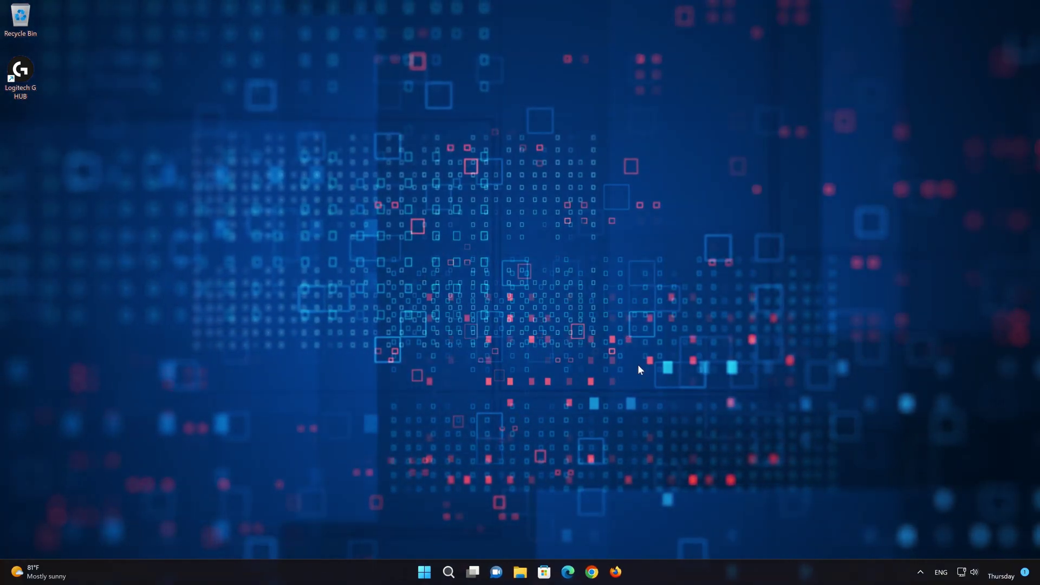
{"action": "double_click", "coordinate": [21, 69]}
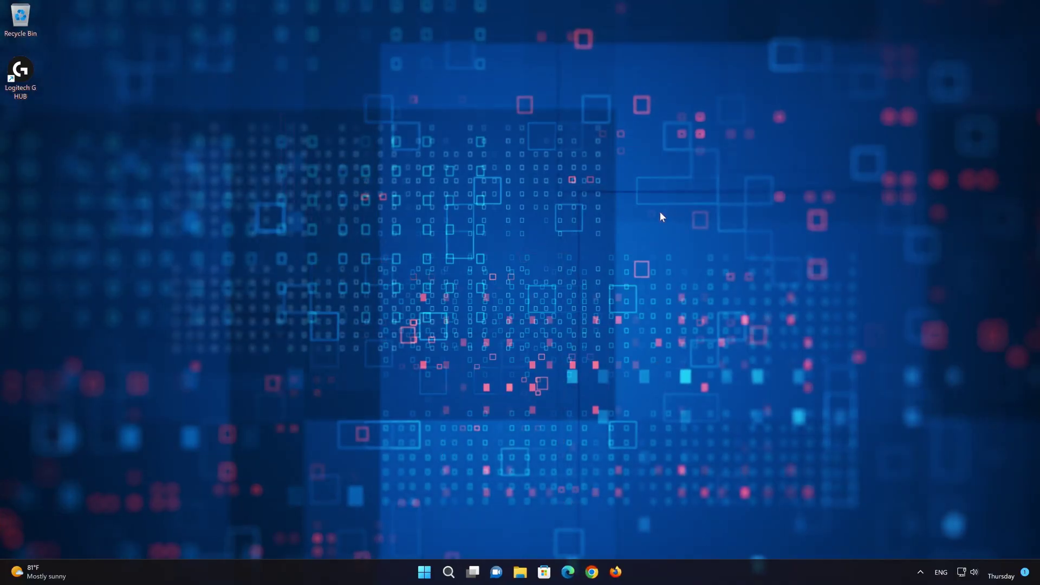
{"action": "left_click", "coordinate": [423, 572]}
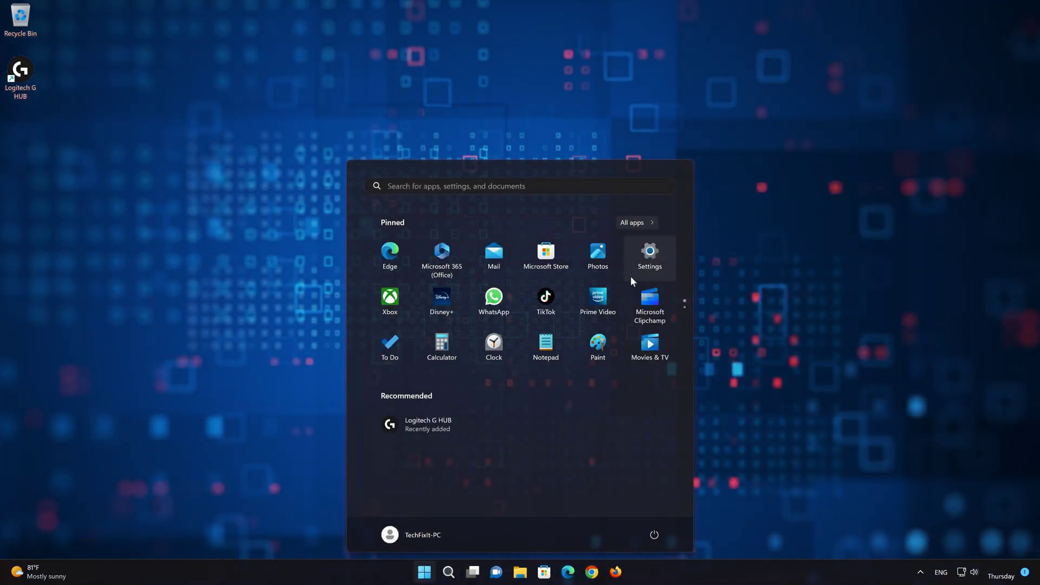
In Settings > Apps > Installed apps, choose Modify for Logitech G HUB and approve the UAC prompt
{"action": "left_click", "coordinate": [665, 250]}
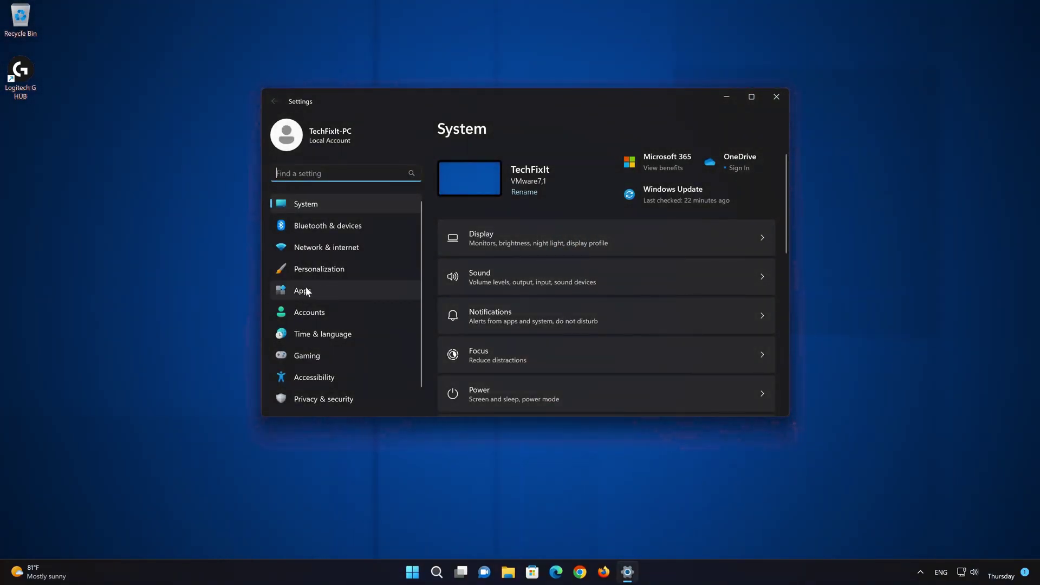
{"action": "left_click", "coordinate": [317, 291]}
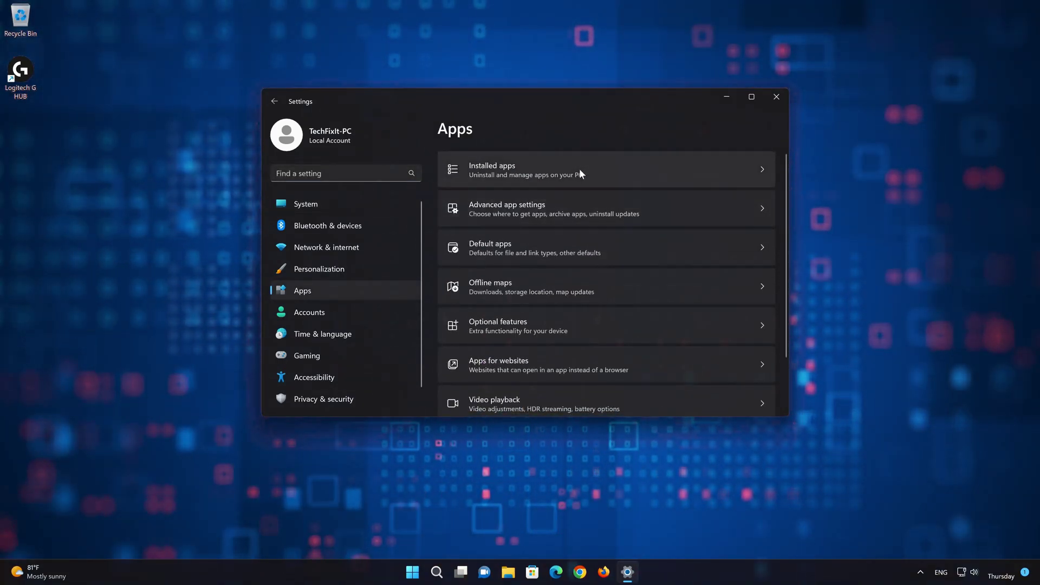
{"action": "left_click", "coordinate": [544, 174]}
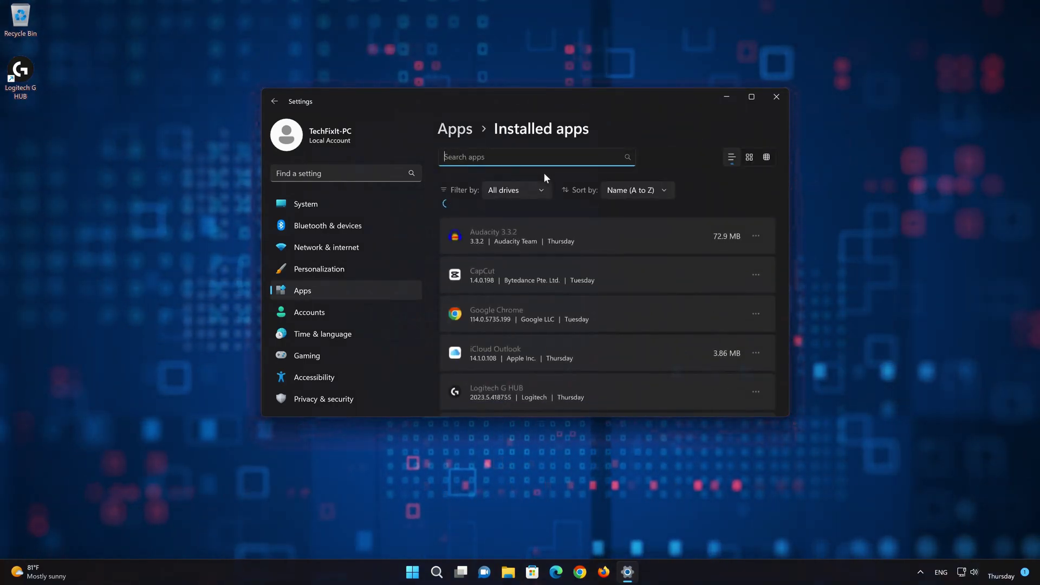
{"action": "scroll", "coordinate": [550, 222], "scroll_direction": "down", "scroll_amount": 3}
{"action": "scroll", "coordinate": [550, 224], "scroll_direction": "down", "scroll_amount": 7}
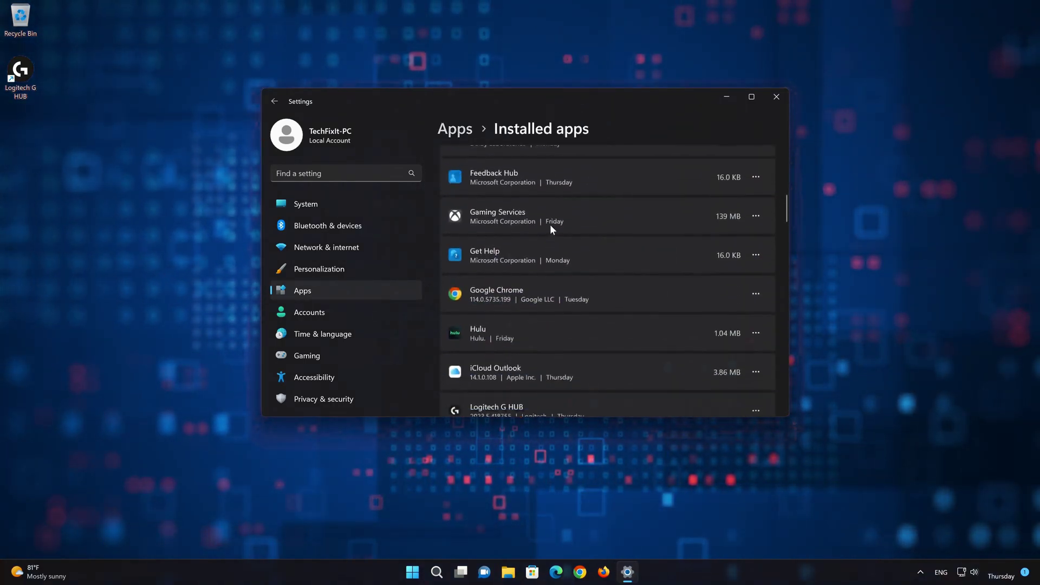
{"action": "scroll", "coordinate": [551, 225], "scroll_direction": "down", "scroll_amount": 1}
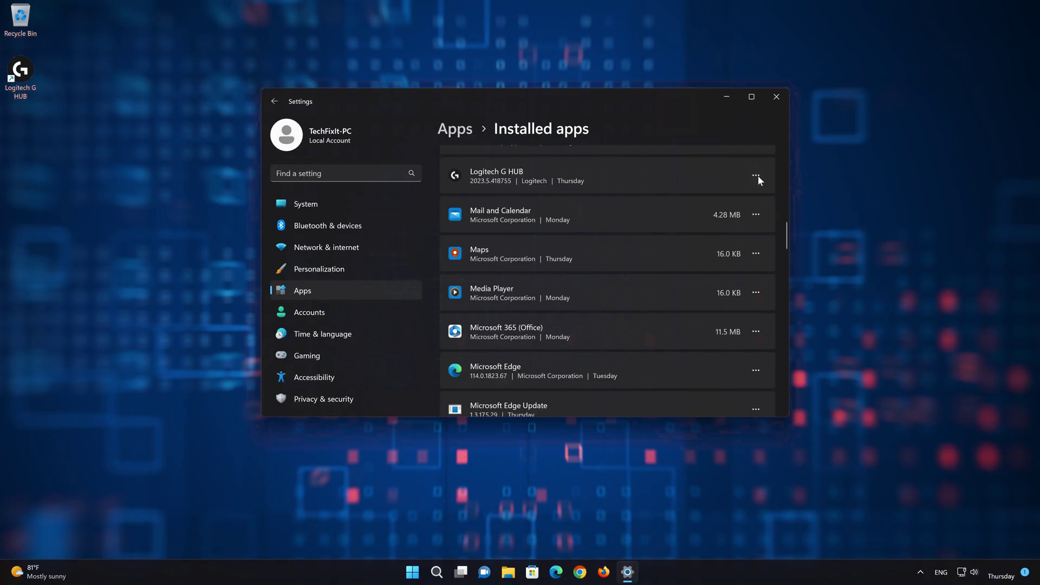
{"action": "left_click", "coordinate": [751, 180]}
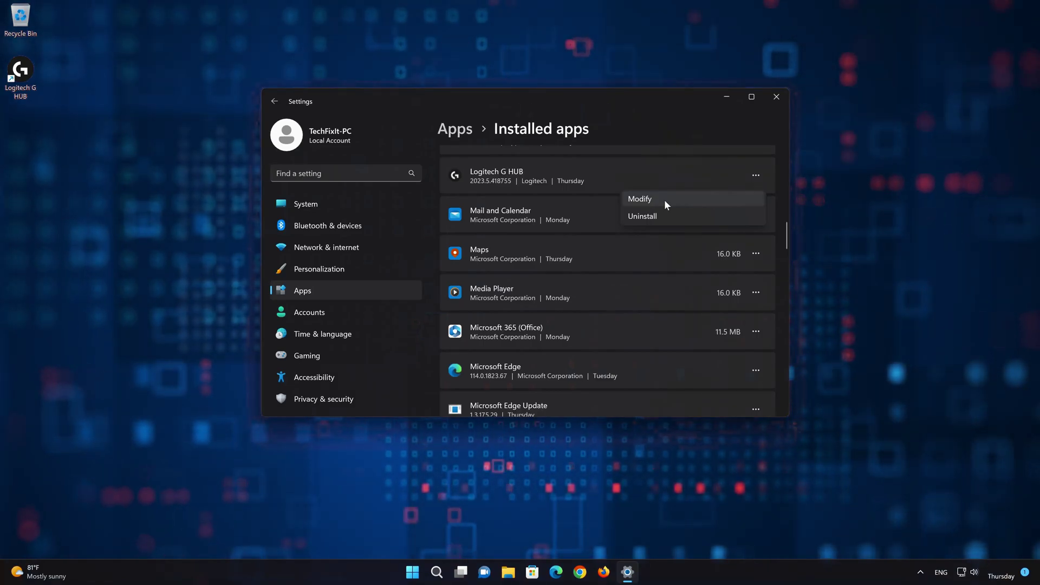
{"action": "left_click", "coordinate": [664, 199]}
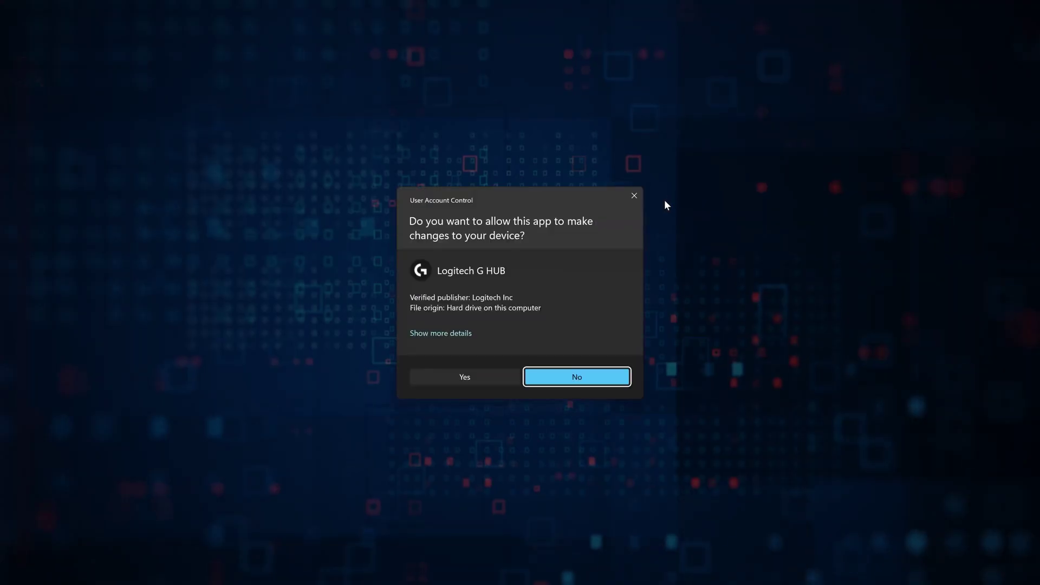
{"action": "left_click", "coordinate": [468, 375]}
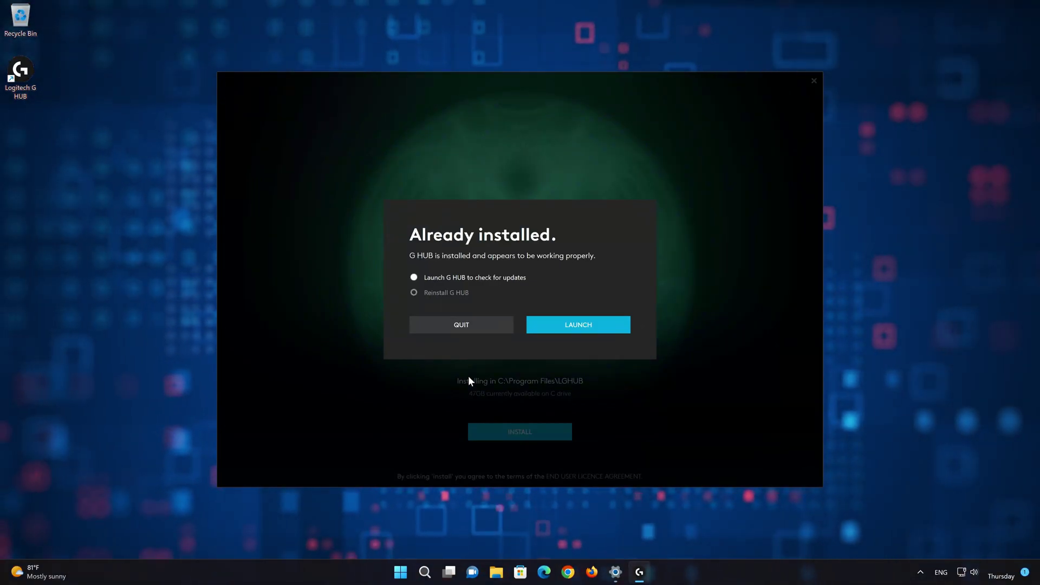
Choose Reinstall G HUB, keeping 'Transfer my current settings' ticked
{"action": "left_click", "coordinate": [414, 293]}
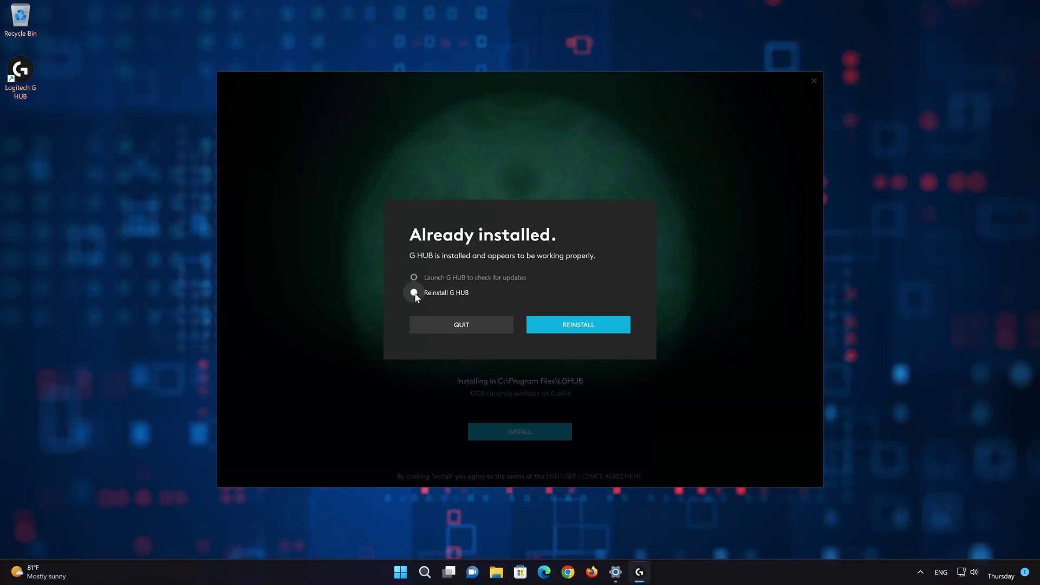
{"action": "left_click", "coordinate": [582, 326]}
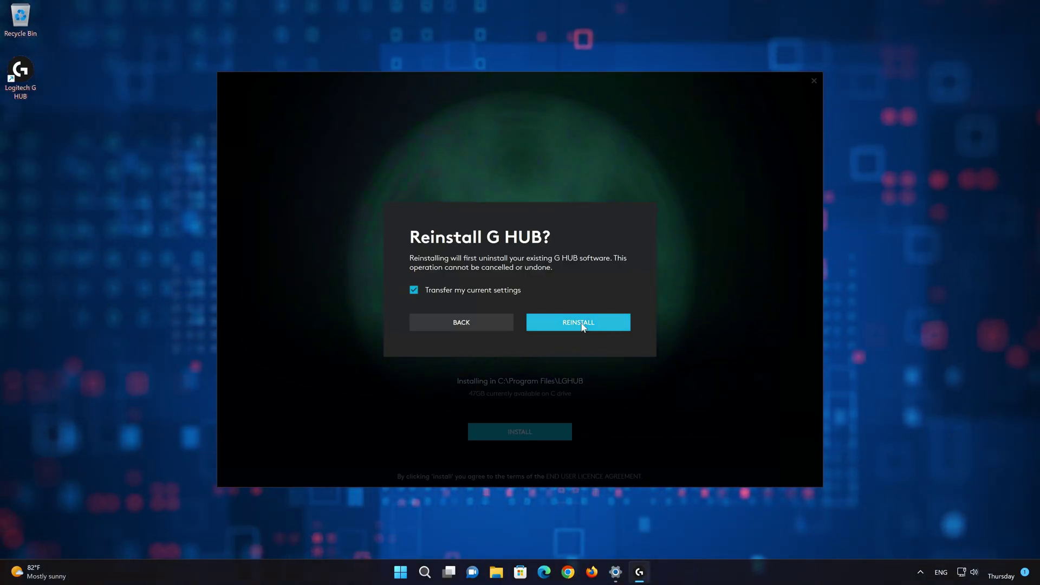
Confirm the reinstall so the existing G HUB starts uninstalling
{"action": "left_click", "coordinate": [582, 325]}
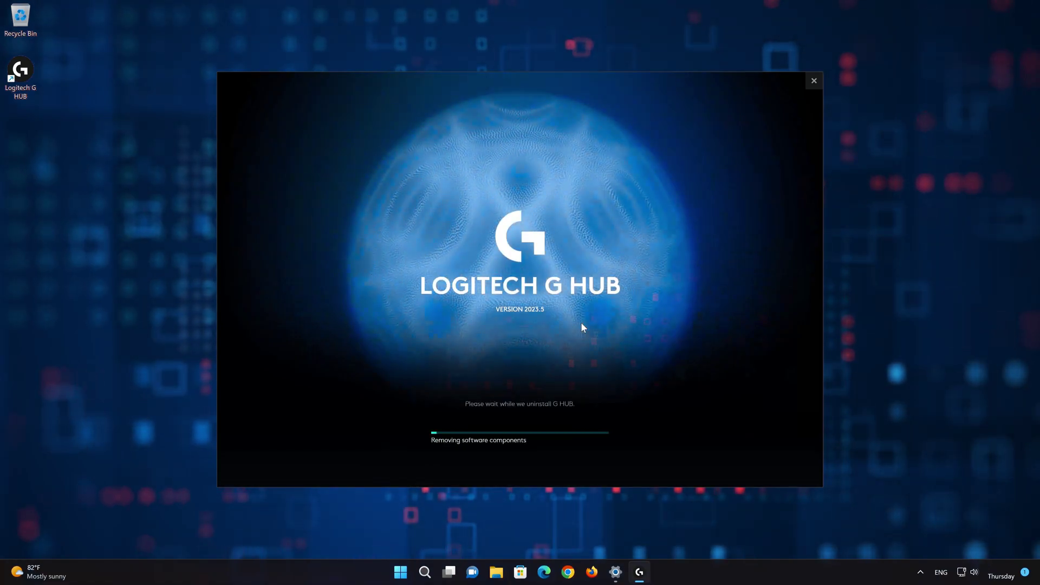